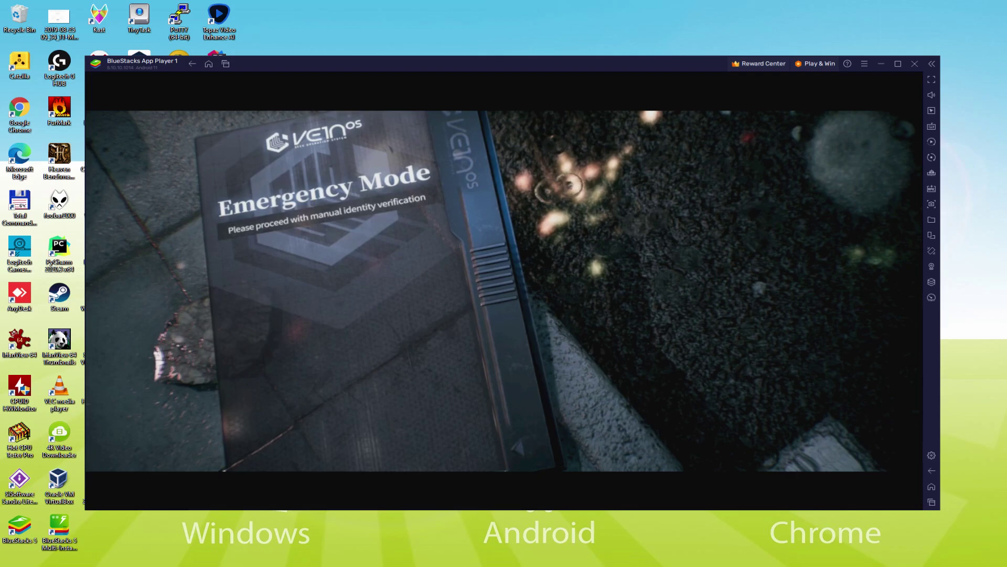
Try the male option, switch back to female in Emergency Mode, and confirm the gender
left_click(283, 353)
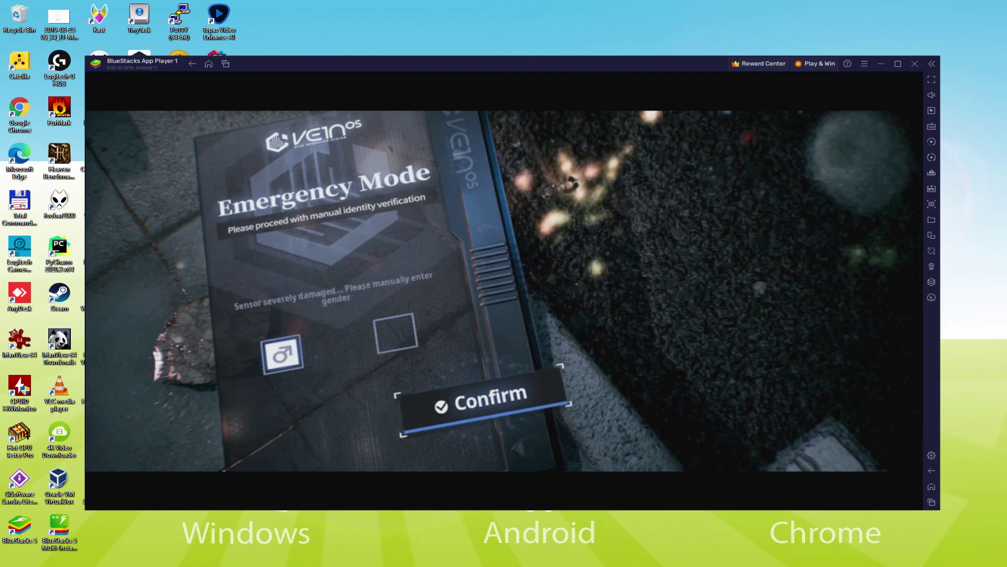
left_click(408, 344)
left_click(475, 405)
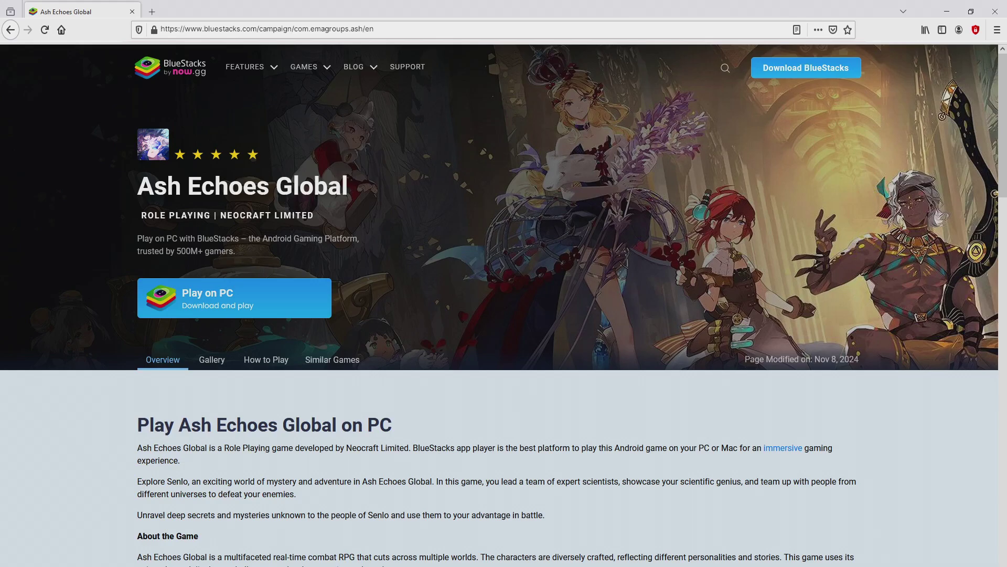
Browse the Ash Echoes Global page and download BlueStacksInstaller.exe with 'Play on PC'
scroll(503, 305, "down", 15)
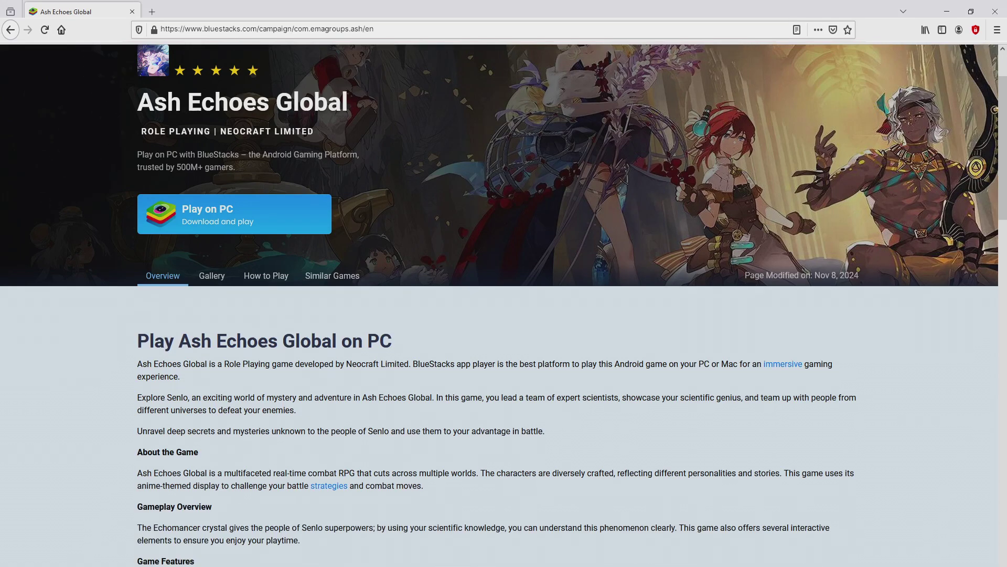
scroll(503, 304, "down", 5)
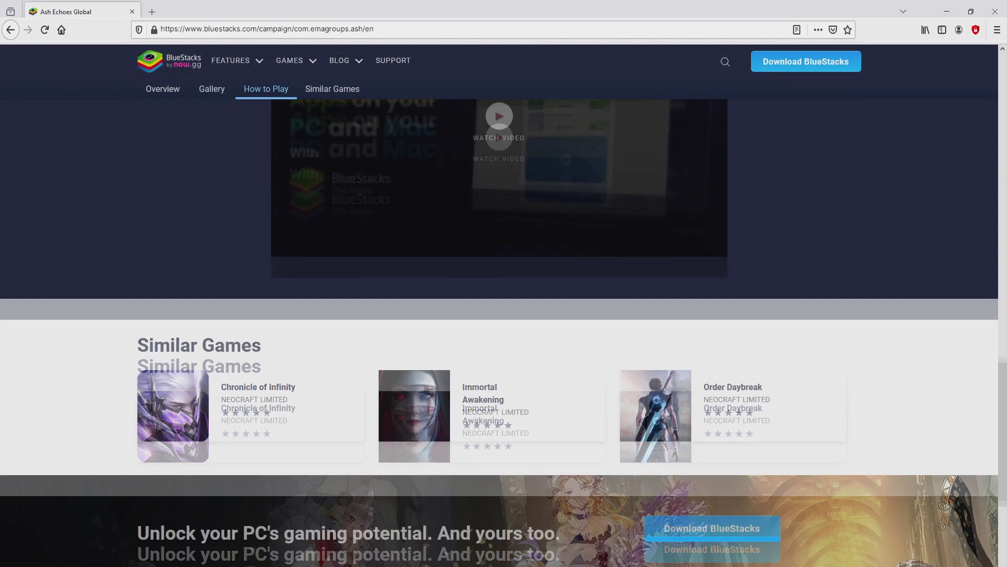
scroll(504, 304, "up", 20)
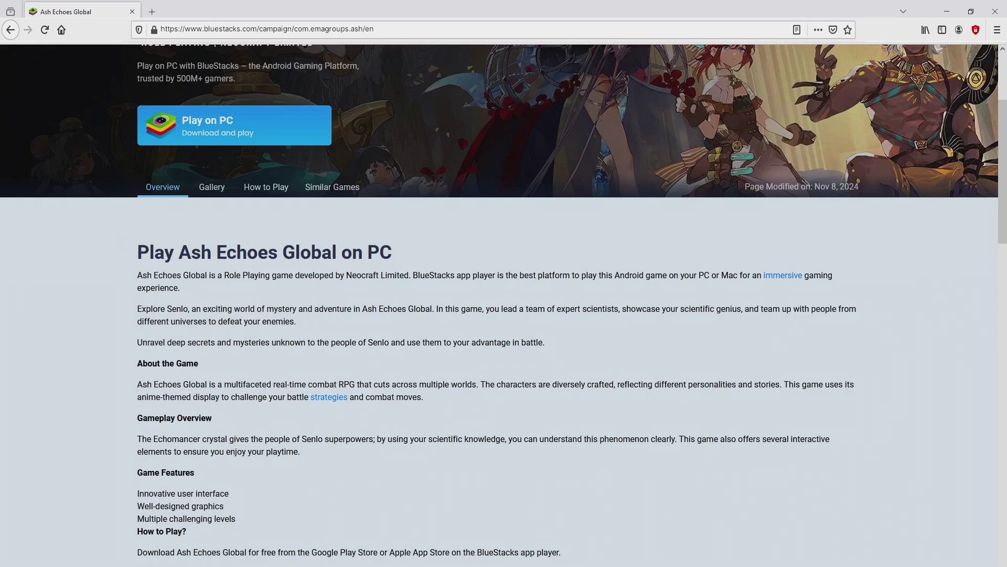
scroll(504, 305, "up", 3)
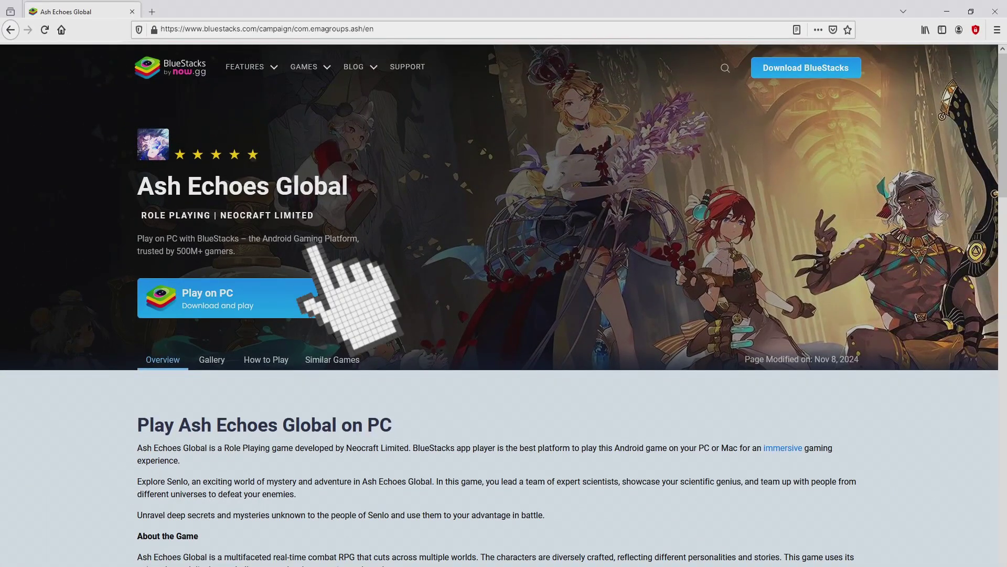
left_click(315, 298)
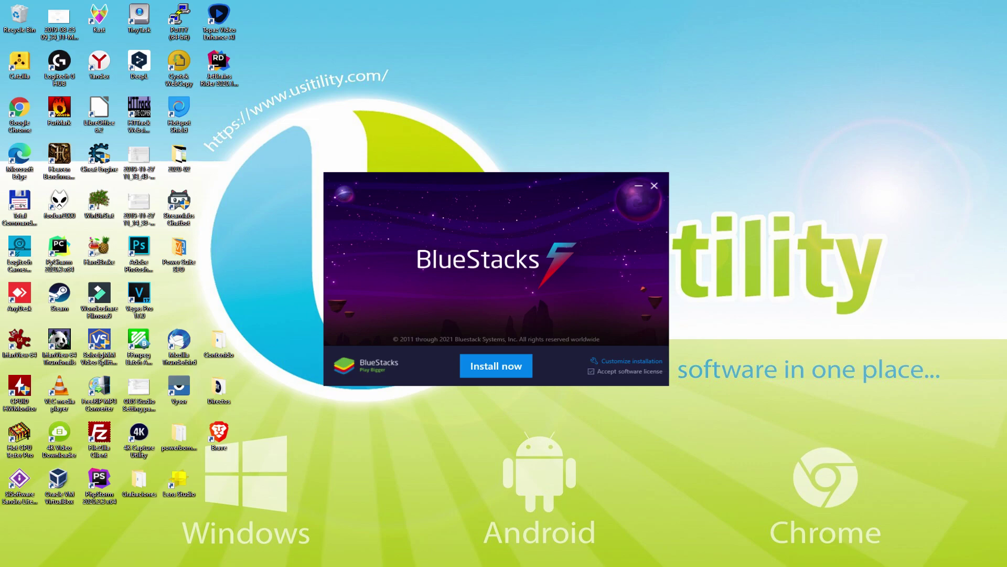
Review the install path and disk space under Customize installation, then install BlueStacks
left_click(622, 361)
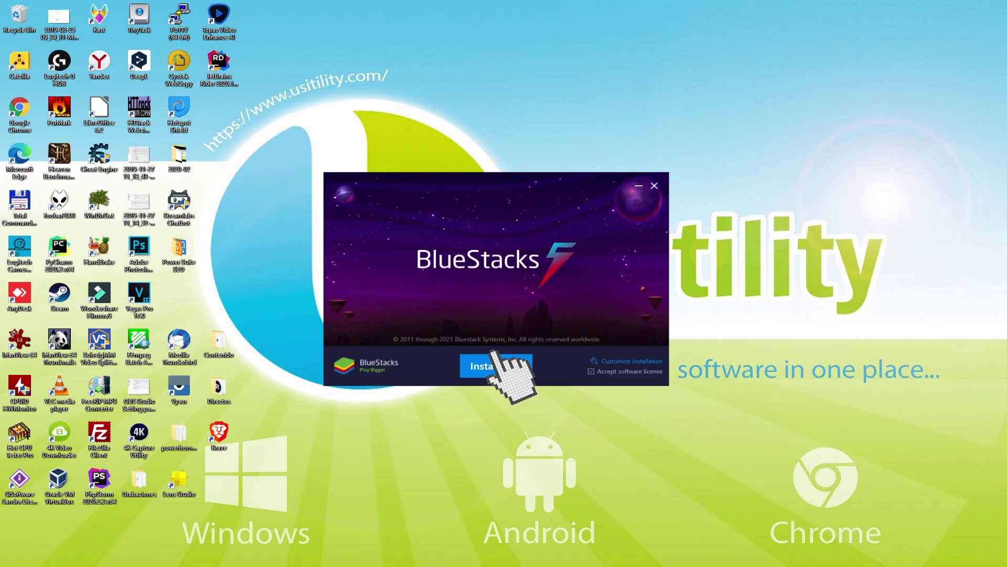
left_click(494, 365)
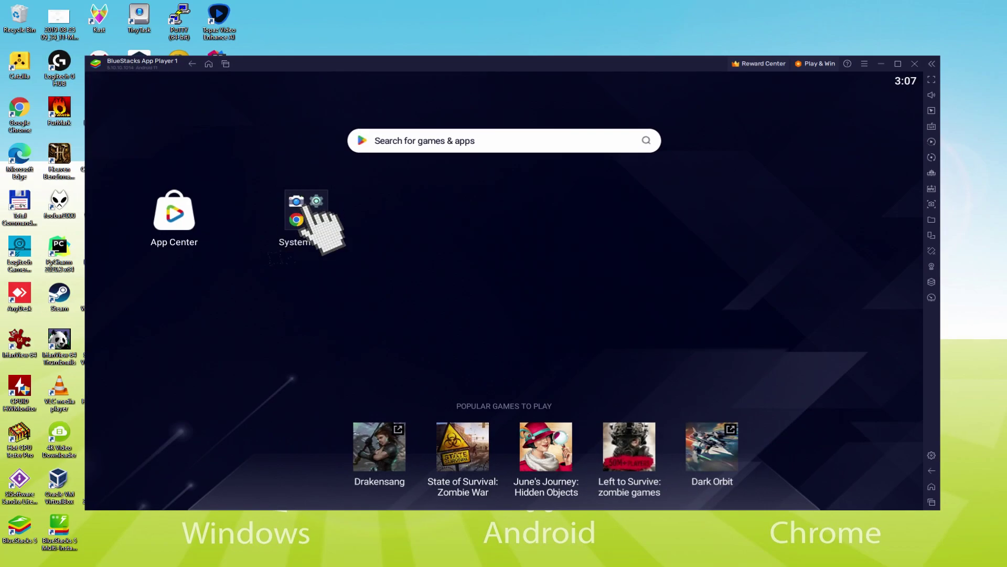
Launch the Play Store from the System apps folder and begin Google account sign-in
left_click(308, 212)
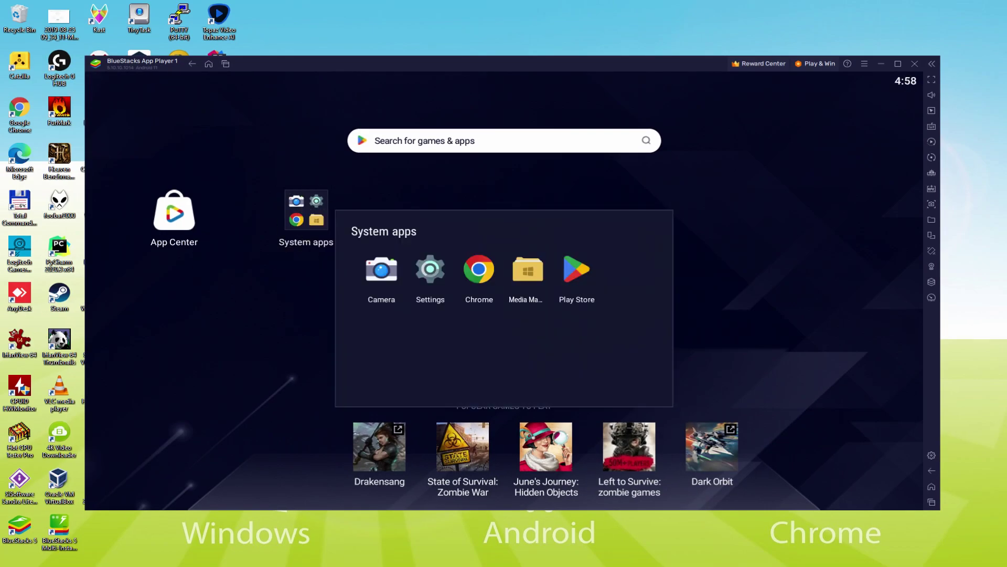
left_click(579, 284)
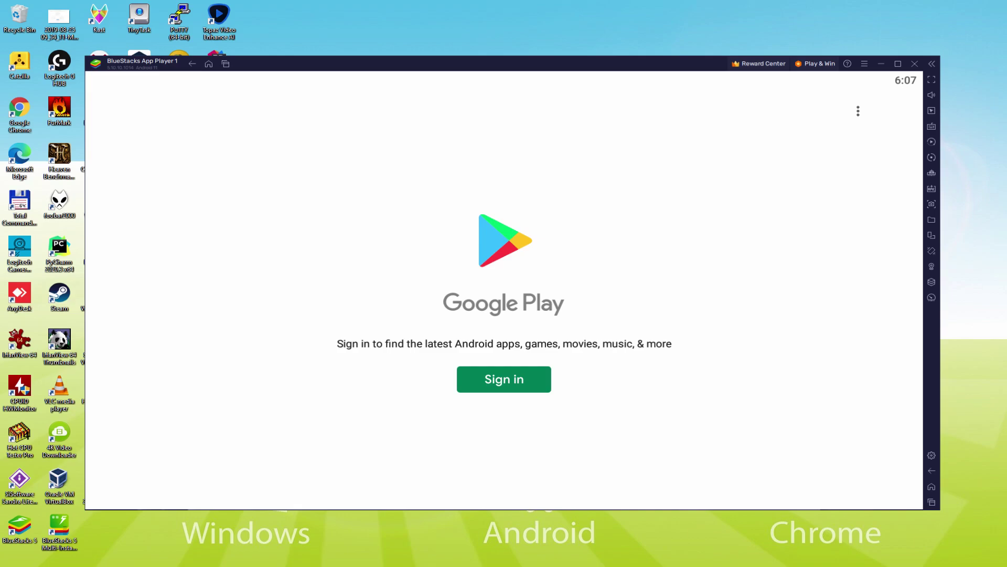
left_click(504, 374)
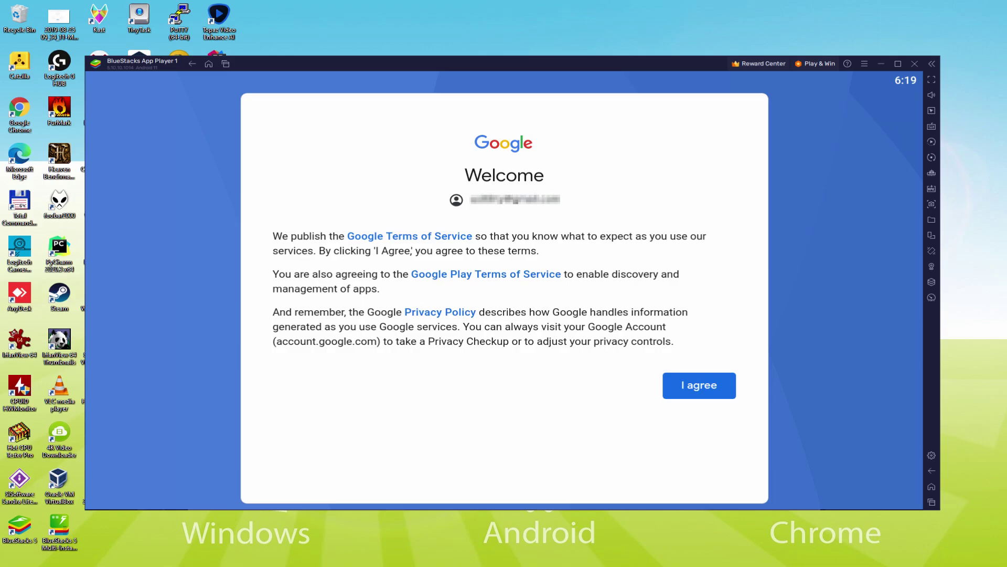
Agree to Google's terms, turn off Google Drive backup, and open the Ash Echoes Global store page
left_click(698, 388)
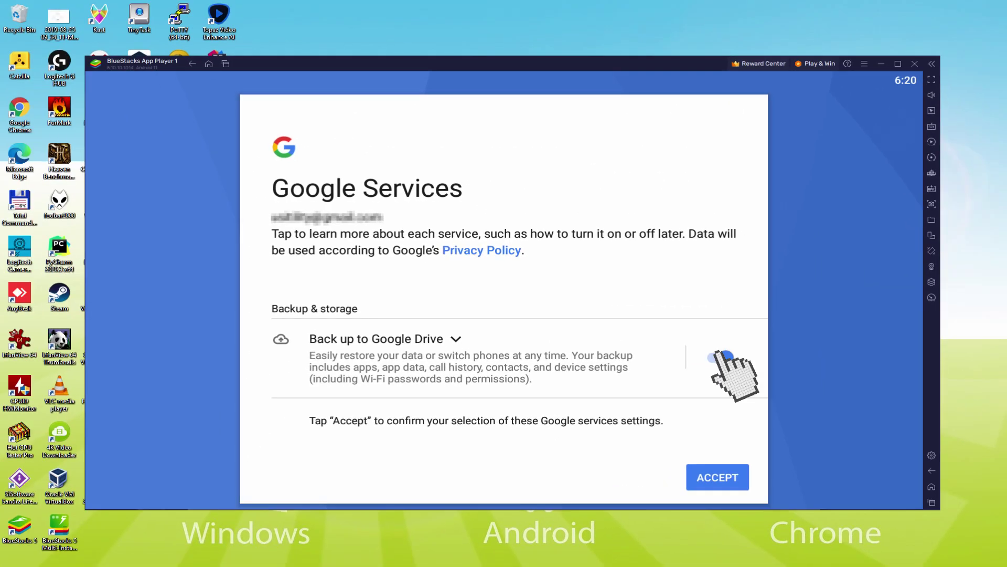
left_click(720, 357)
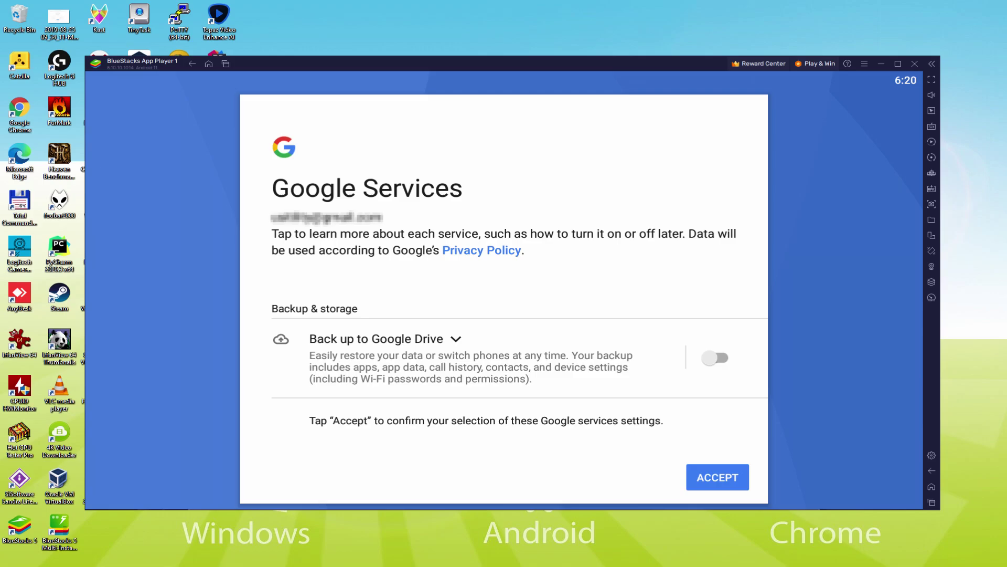
left_click(716, 474)
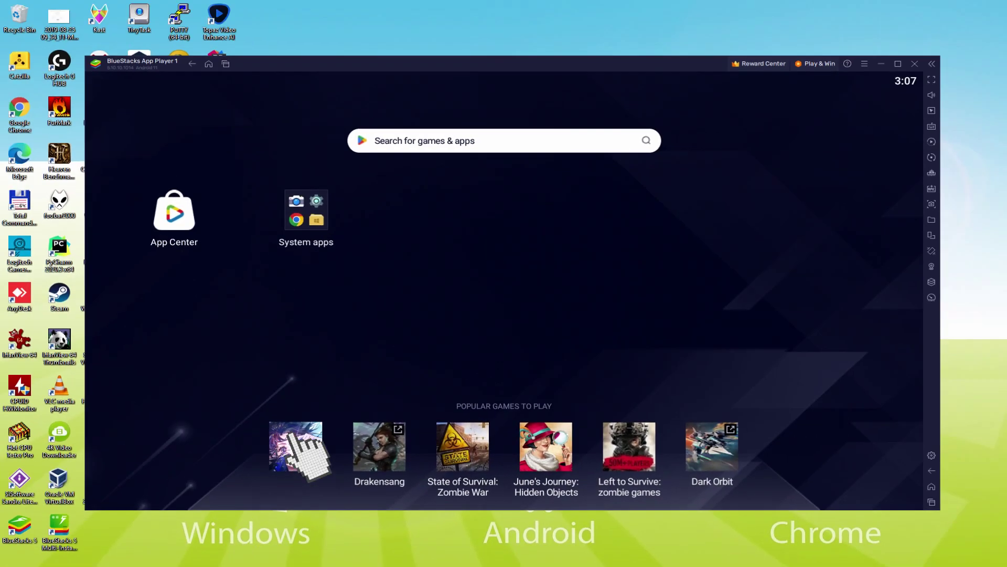
left_click(292, 436)
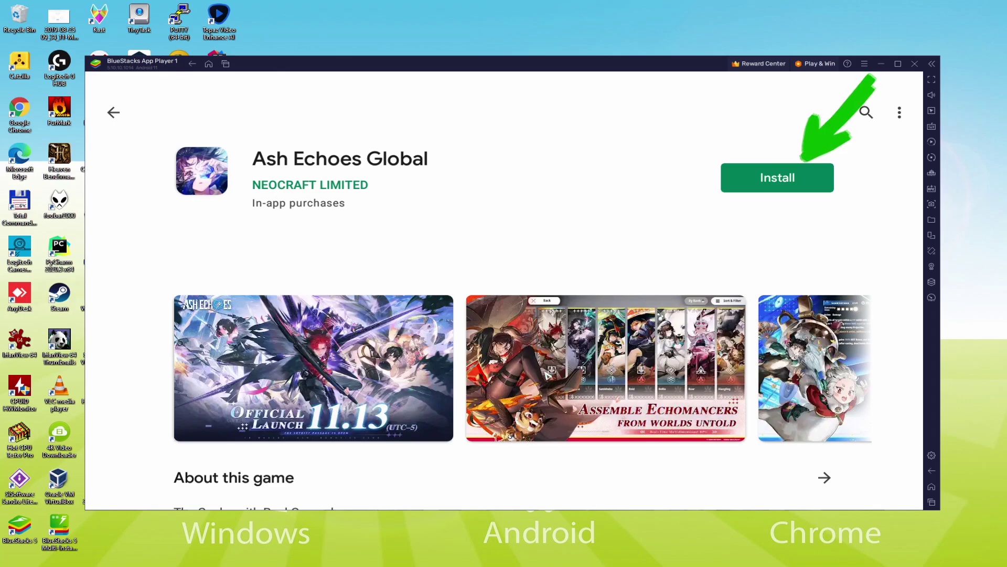
Install Ash Echoes Global with the green Install button on its store page
left_click(802, 178)
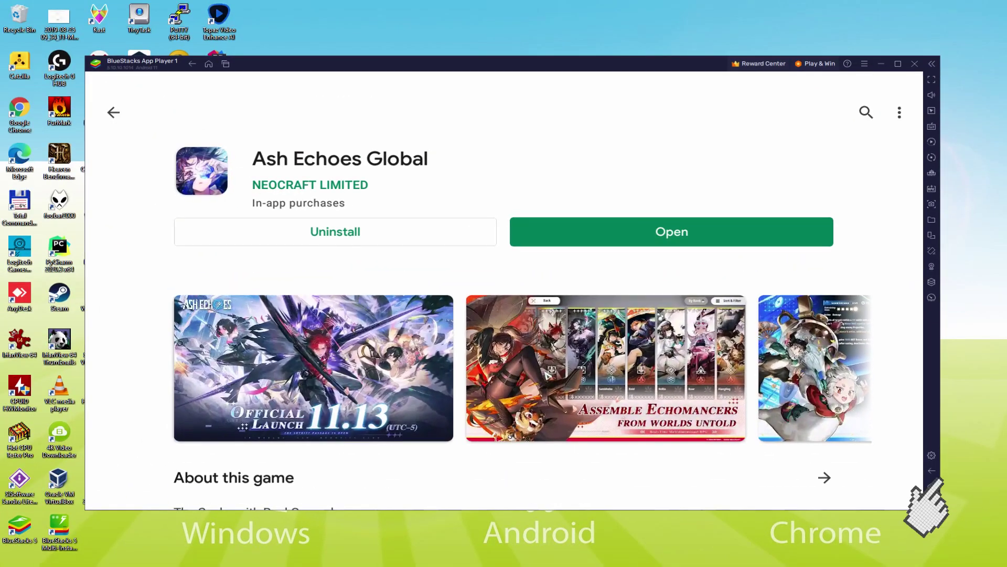
Return to the BlueStacks home screen, launch Ash Echoes, and pass the ID verification card
left_click(932, 487)
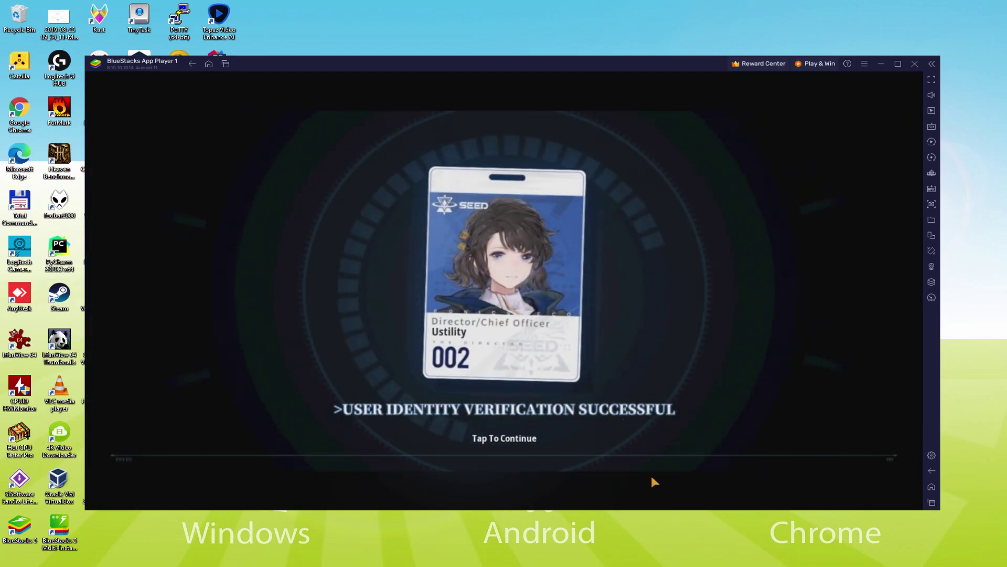
left_click(518, 443)
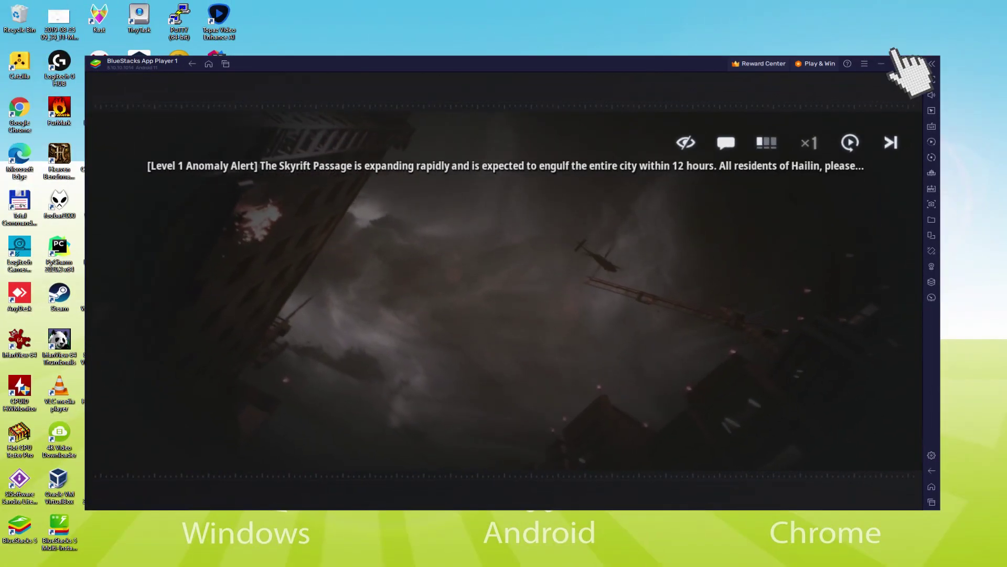
Maximize the BlueStacks window and go fullscreen with F11 while the intro cutscene plays
left_click(877, 76)
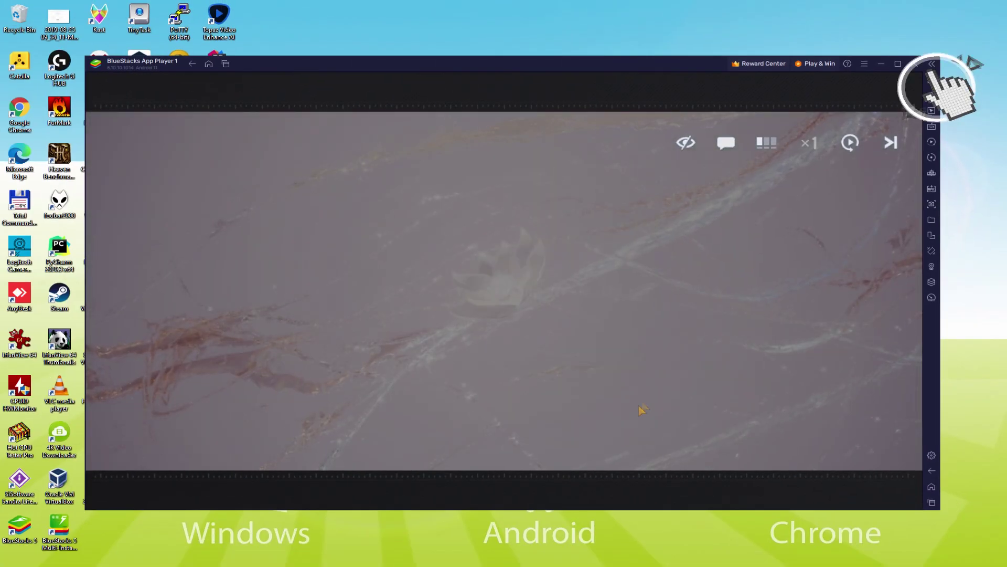
key("F11")
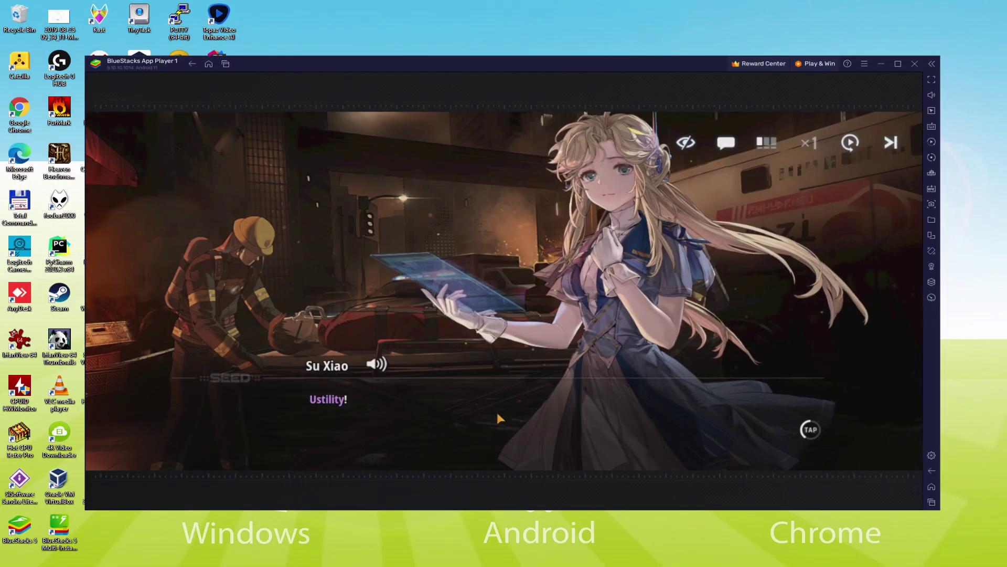
Advance through Su Xiao and Ustility's dialogue lines until the Darkzone stage begins
left_click(497, 417)
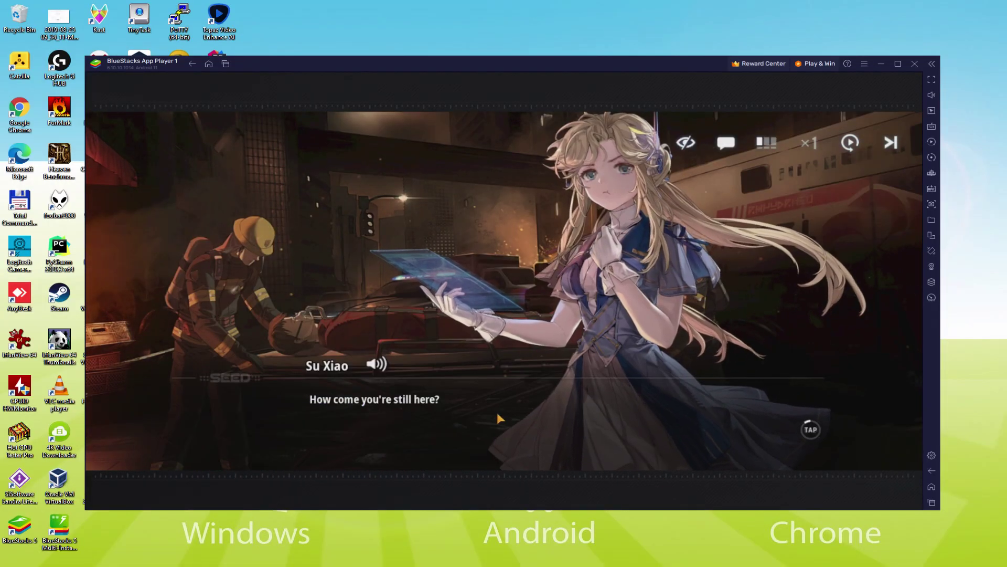
left_click(564, 422)
left_click(564, 421)
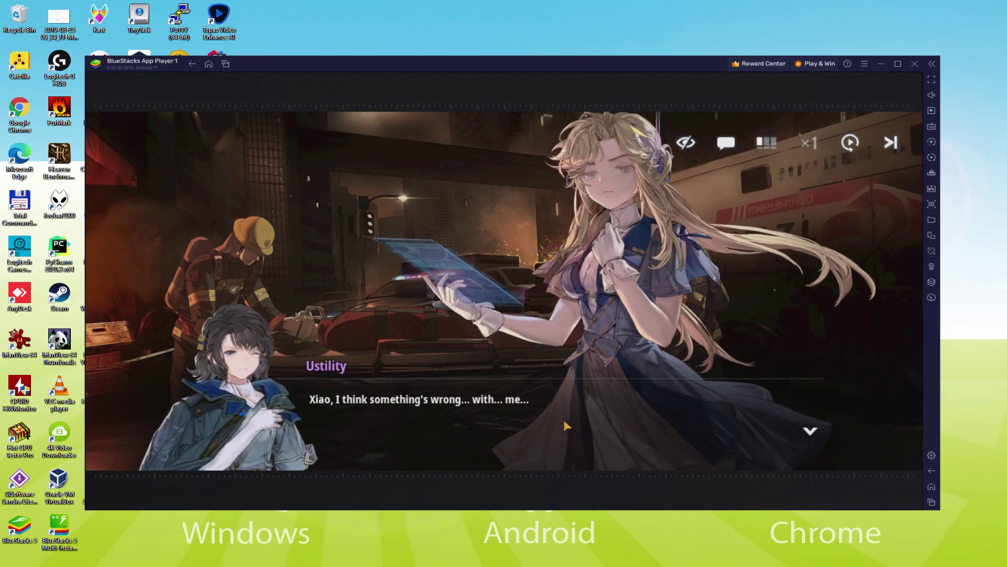
left_click(565, 421)
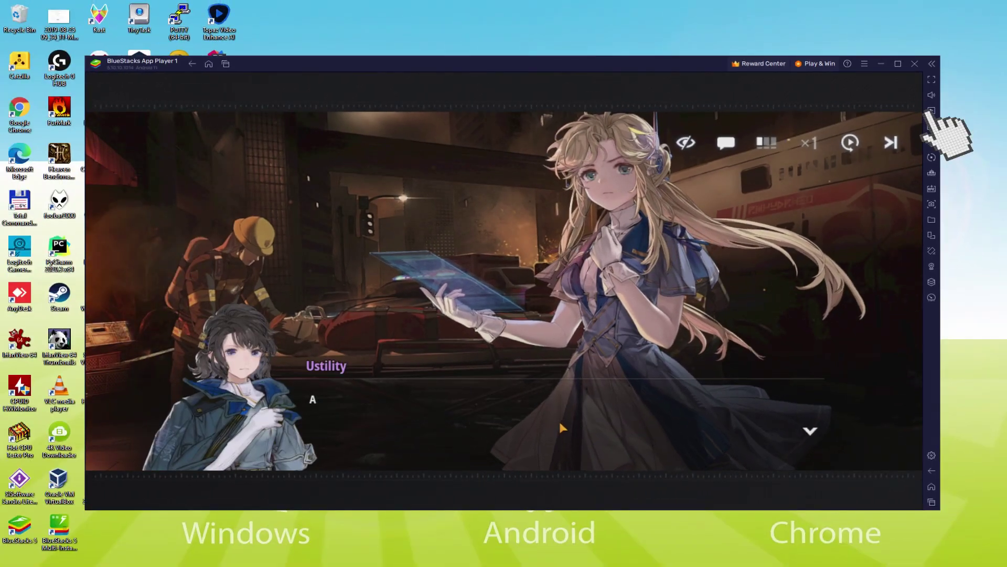
key("ctrl+shift+a")
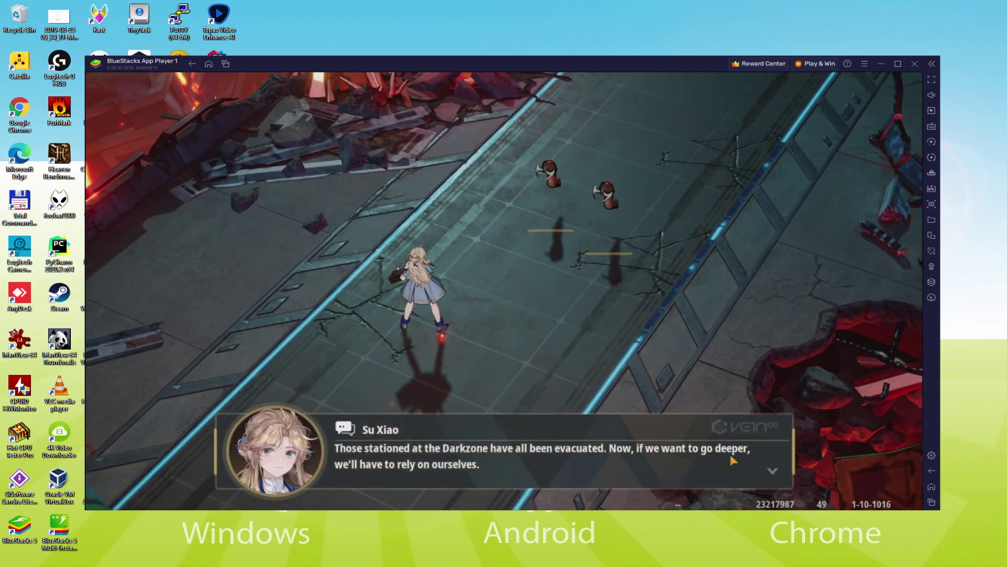
Advance Su Xiao's remaining lines and close the dialogue to resume the stage
left_click(751, 465)
left_click(747, 464)
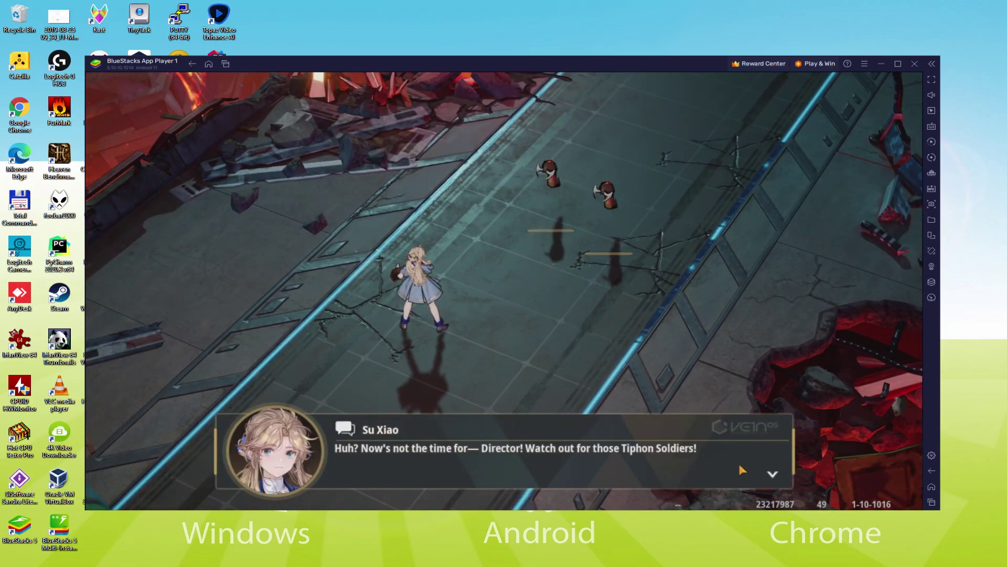
left_click(740, 465)
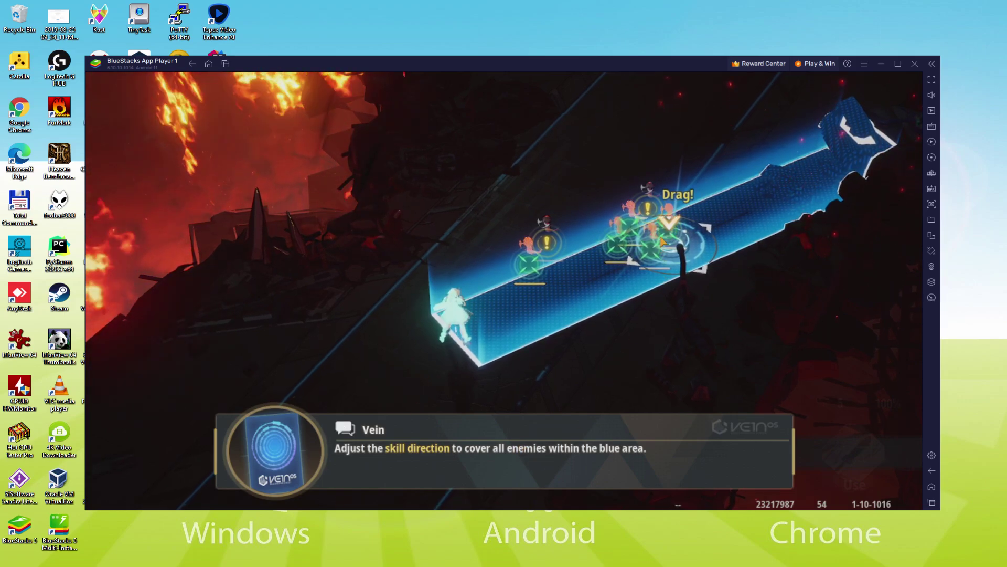
Aim Su Xiao's tutorial skill so the blue area covers the whole enemy group, then fire it
left_click_drag(662, 241, 670, 216)
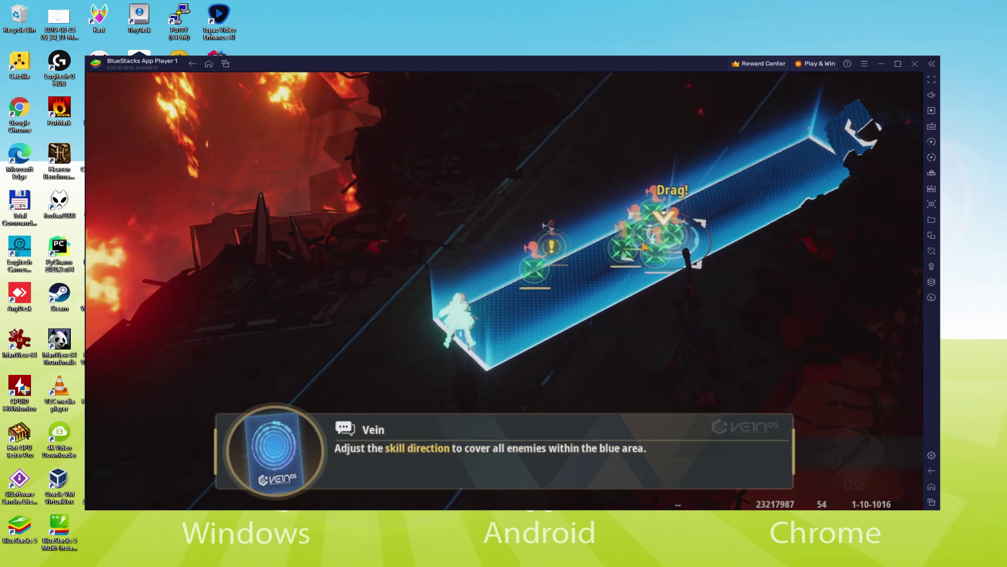
left_click_drag(554, 270, 587, 264)
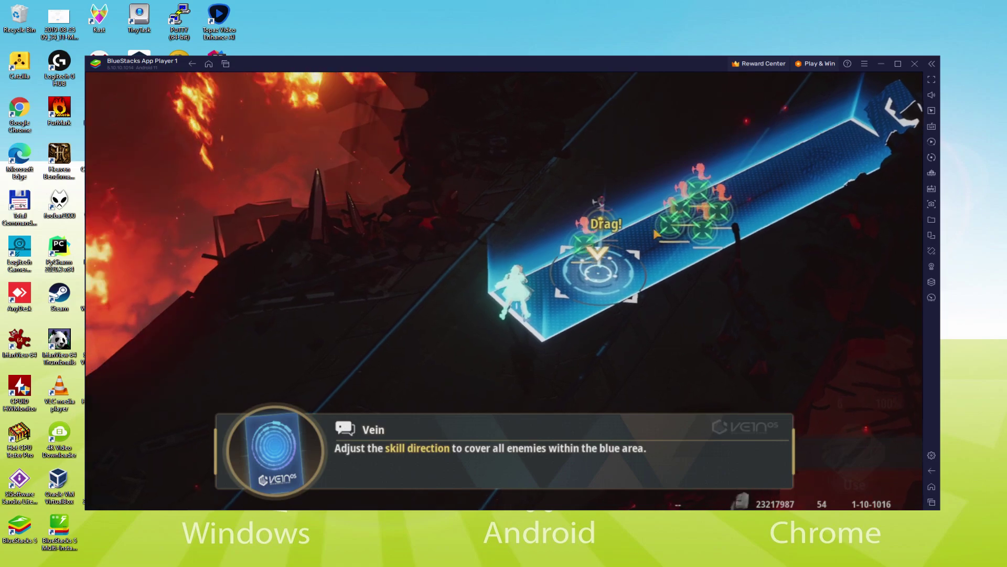
mouse_move(657, 234)
left_mouse_down()
mouse_move(614, 286)
mouse_move(630, 288)
mouse_move(621, 320)
mouse_move(617, 239)
left_mouse_up()
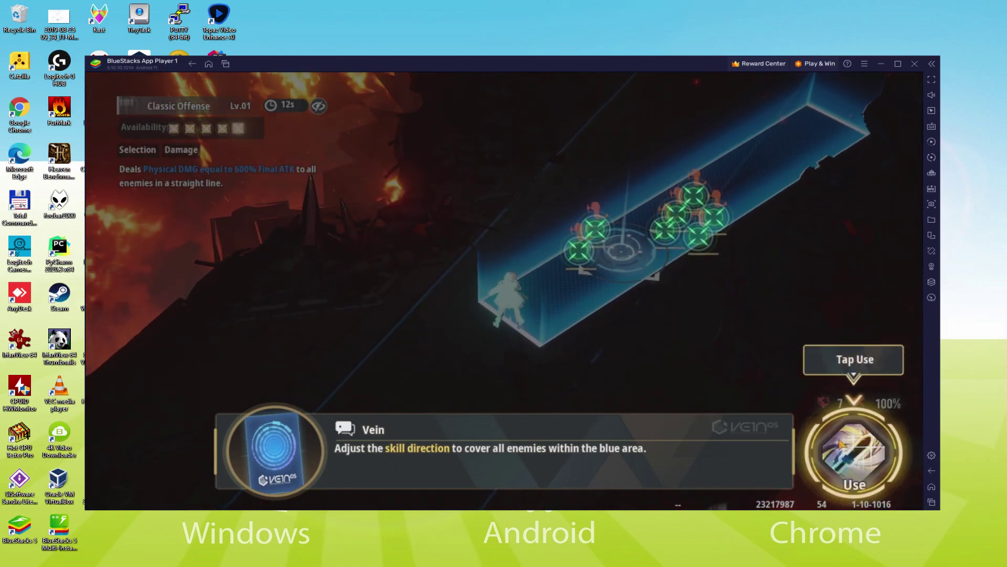
left_click(854, 451)
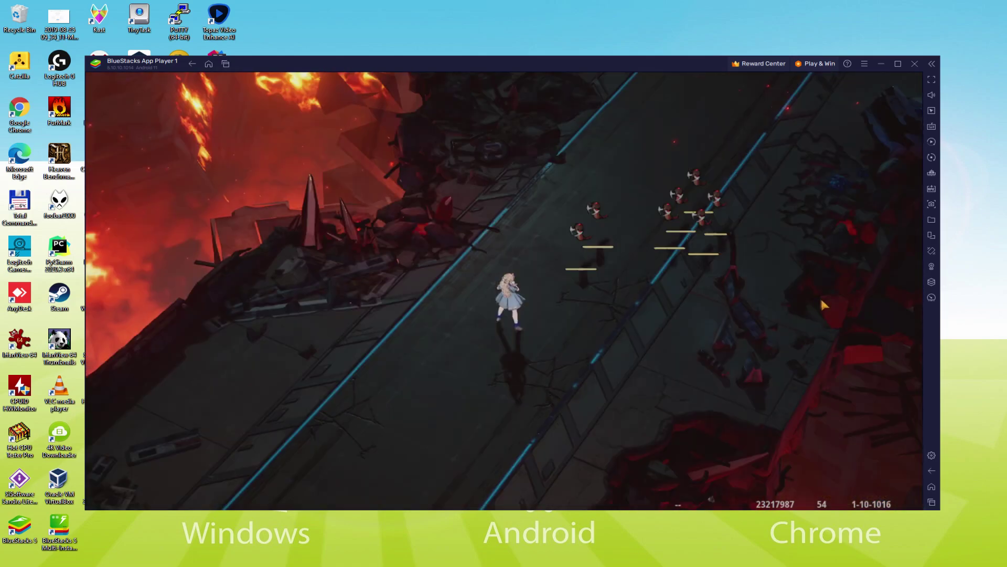